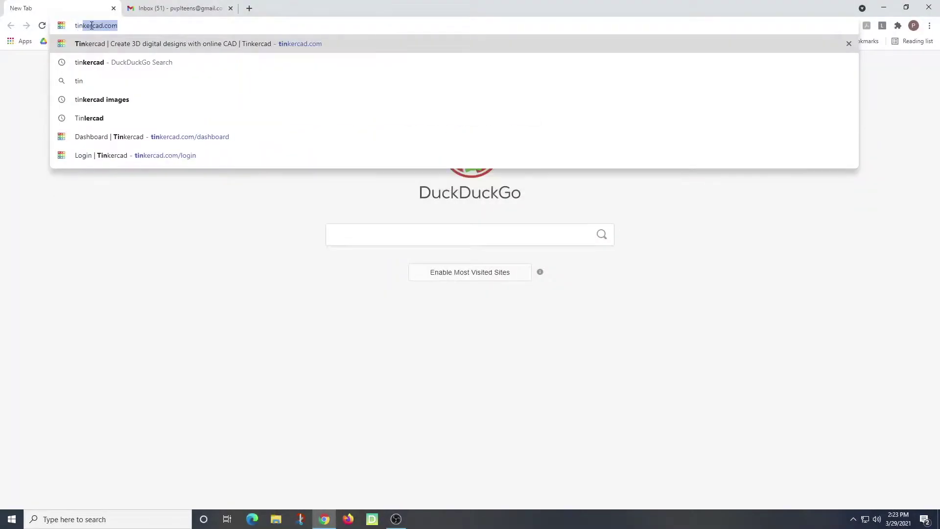
# Step: Enter tinkercad.com in the address bar of a new Chrome tab
pyautogui.write('ercad.com')
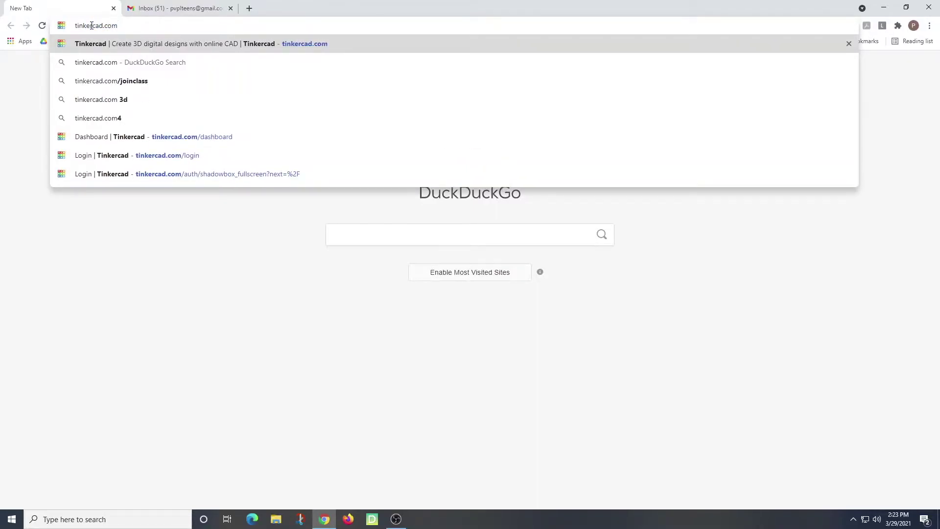
# Step: Load tinkercad.com and go to its Sign in page
pyautogui.press('Return')
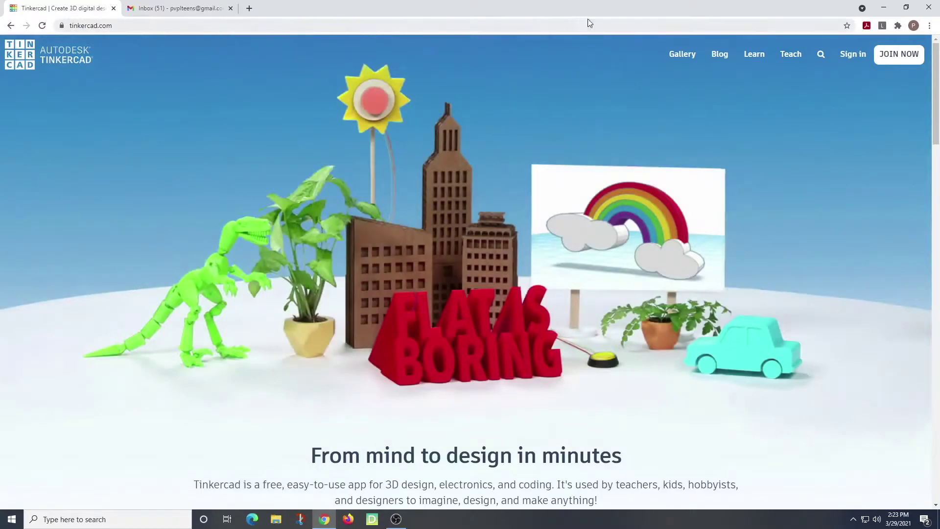
pyautogui.click(853, 54)
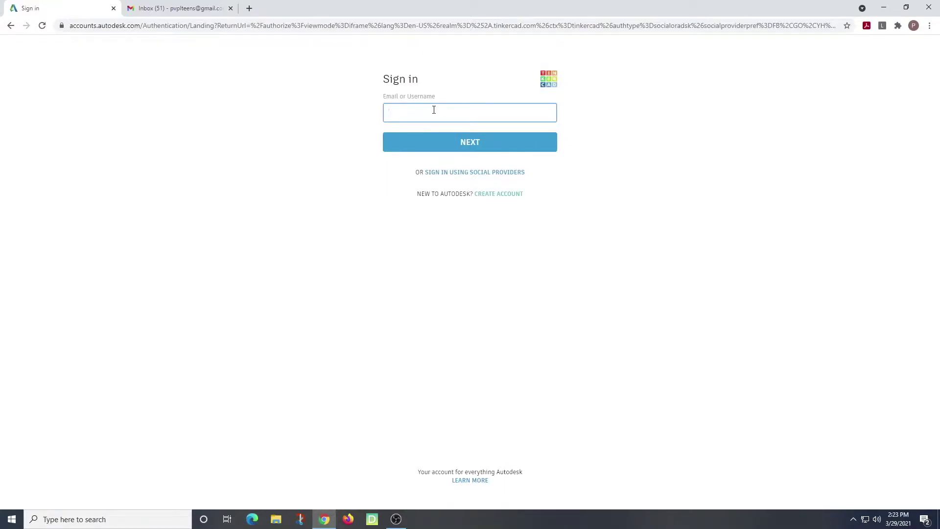
# Step: Enter the account e-mail, continue, then enter the password to sign in to Autodesk
pyautogui.click(458, 143)
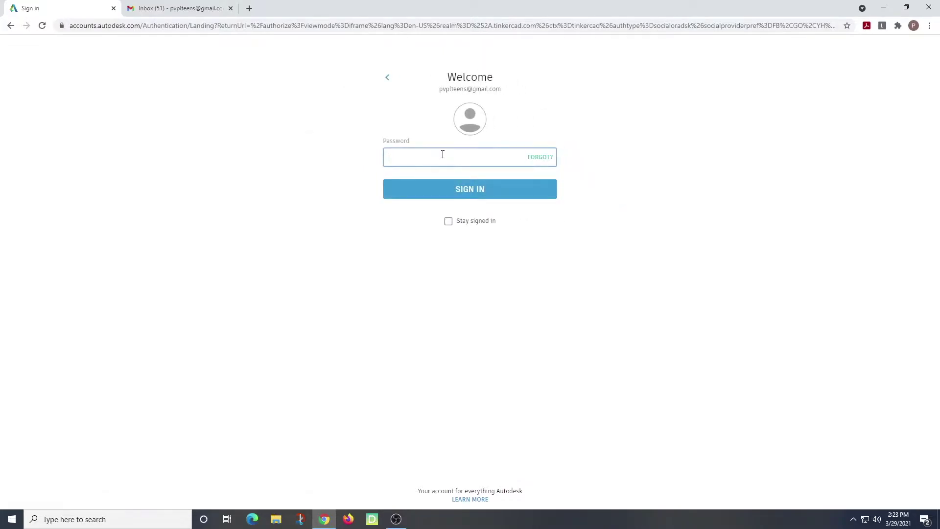
pyautogui.write('•')
pyautogui.click(474, 189)
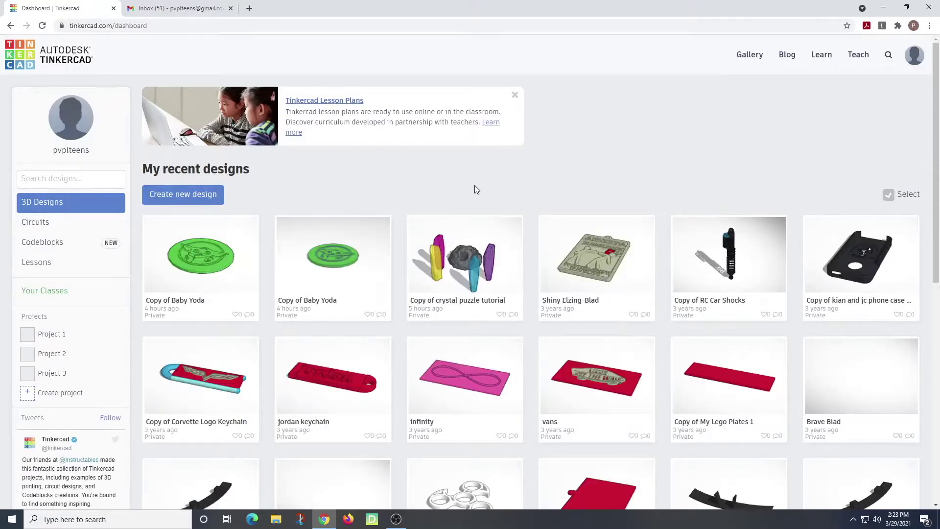
# Step: Scroll down through My recent designs and back to the top
pyautogui.scroll(-7, 479, 203)
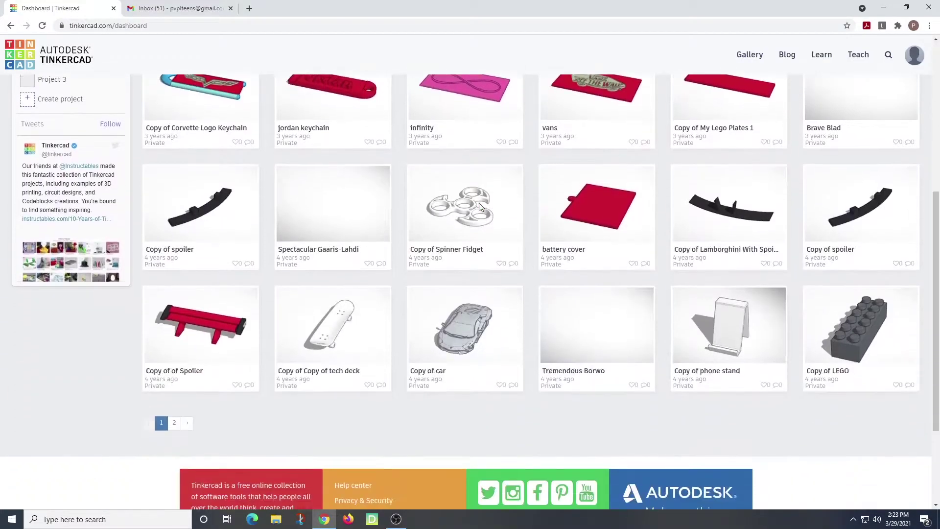
pyautogui.scroll(-2, 480, 208)
pyautogui.scroll(9, 480, 208)
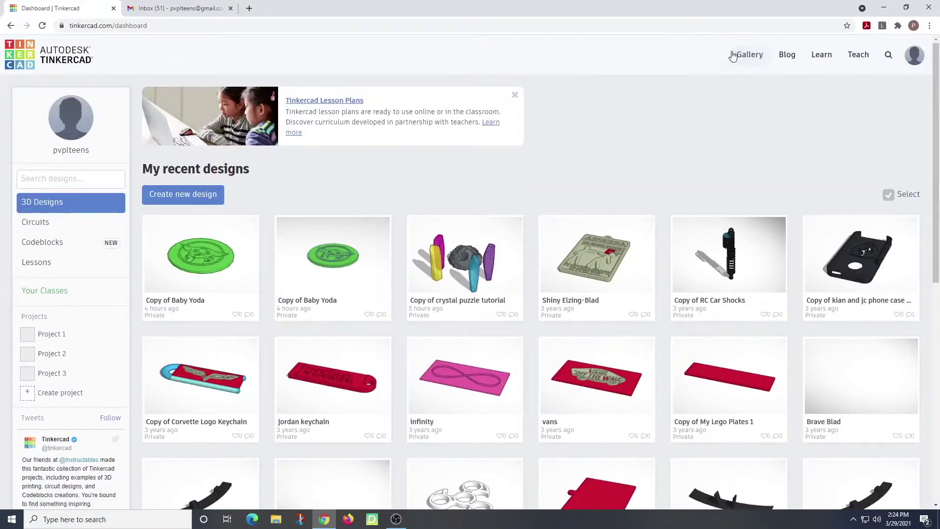
# Step: Open the Gallery and scroll through the featured community designs
pyautogui.click(751, 54)
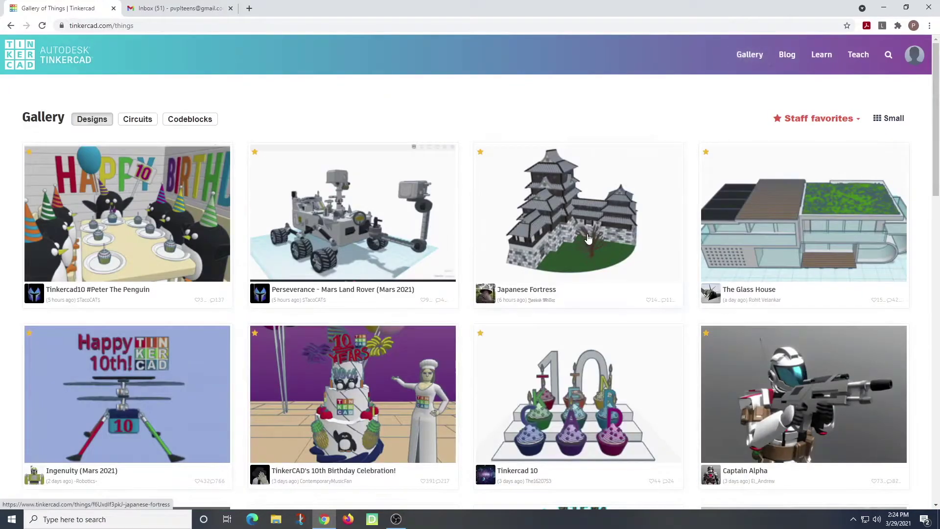
pyautogui.scroll(-6, 589, 237)
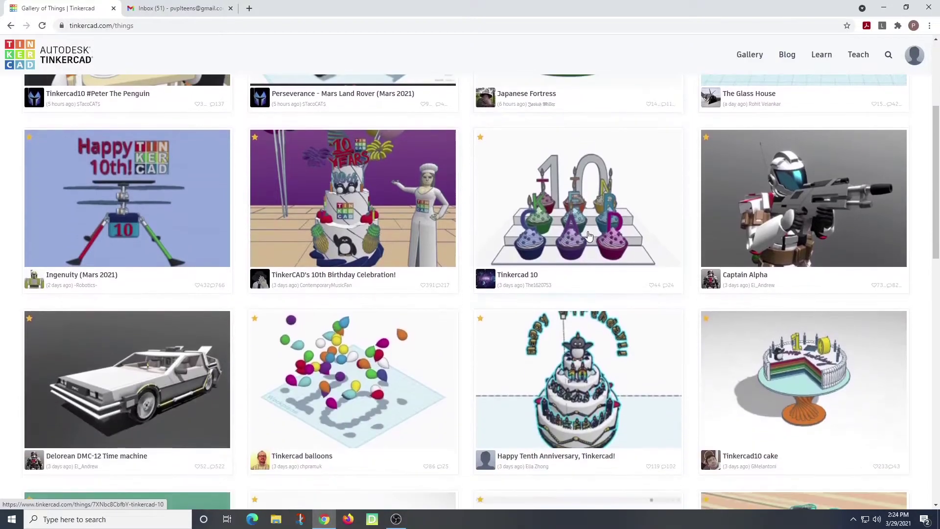
pyautogui.scroll(-6, 589, 237)
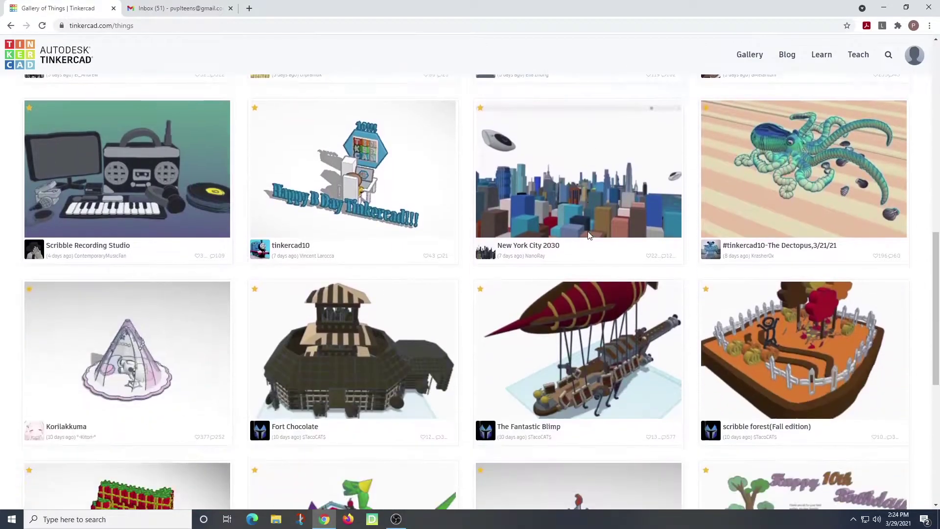
pyautogui.scroll(-7, 589, 236)
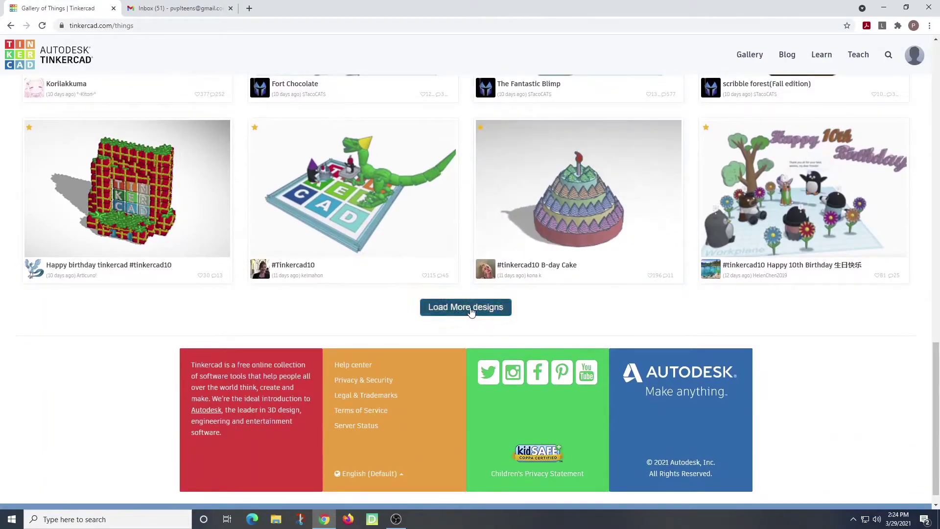
# Step: Load more designs and scroll through the extra batch
pyautogui.click(471, 311)
pyautogui.scroll(-5, 471, 311)
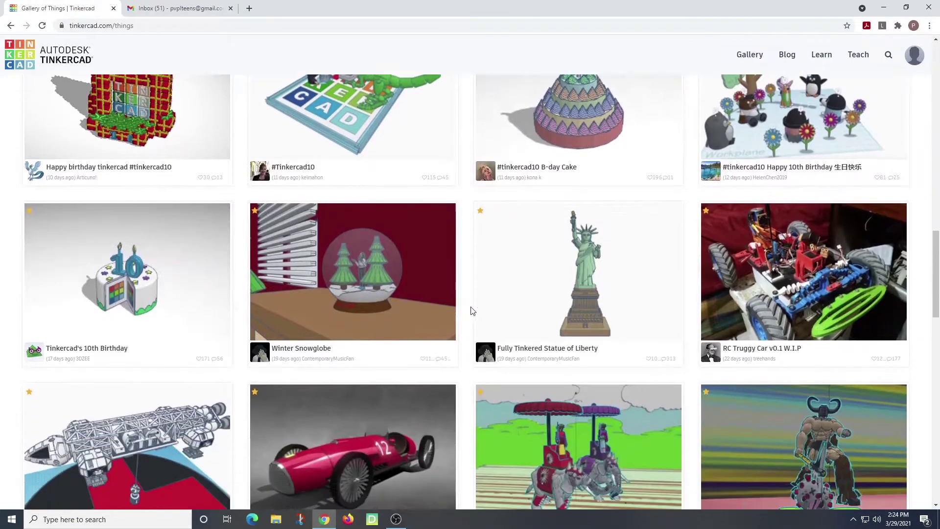
pyautogui.scroll(-6, 471, 311)
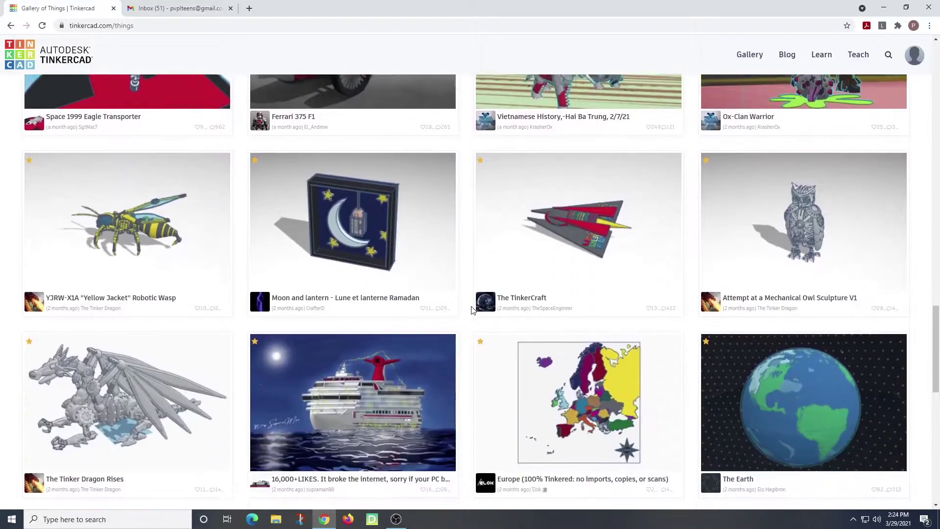
pyautogui.scroll(-8, 471, 311)
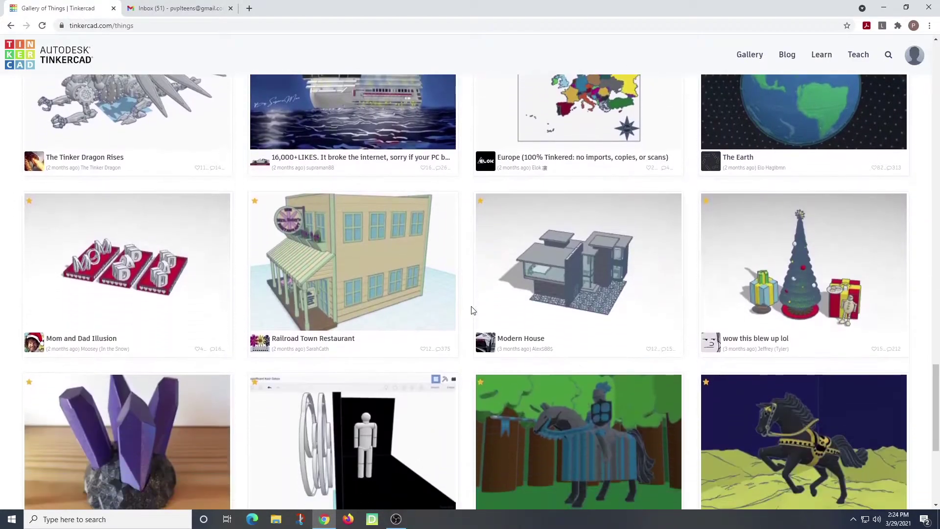
pyautogui.scroll(-2, 471, 311)
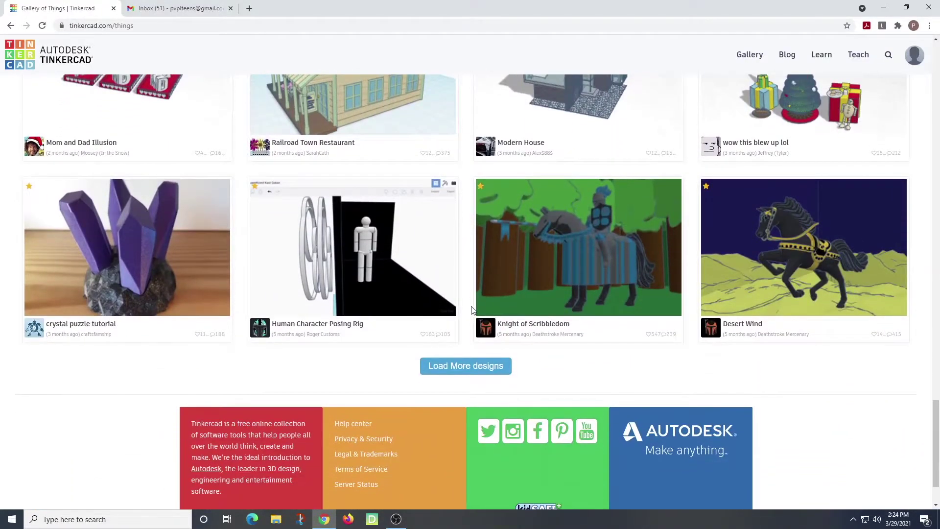
pyautogui.scroll(18, 471, 310)
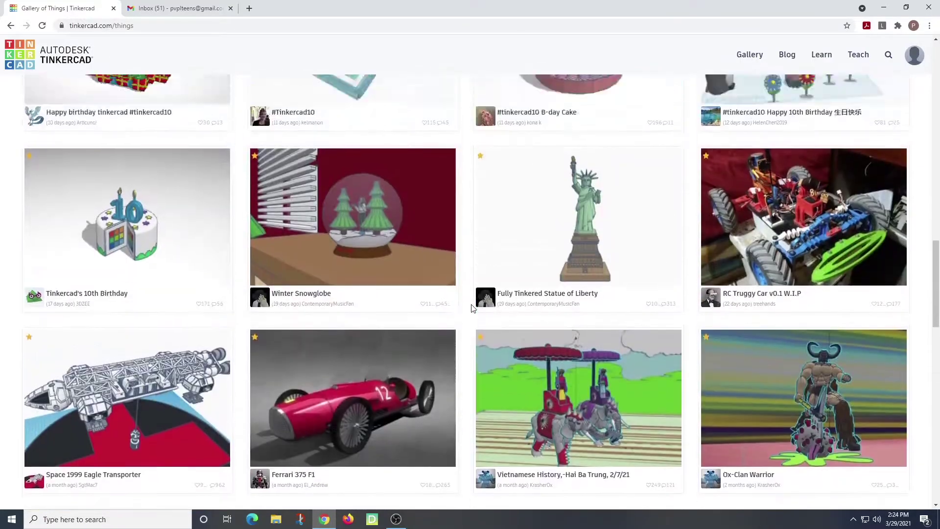
pyautogui.scroll(10, 534, 277)
# Step: Search the community designs for 'baby yoda'
pyautogui.click(888, 55)
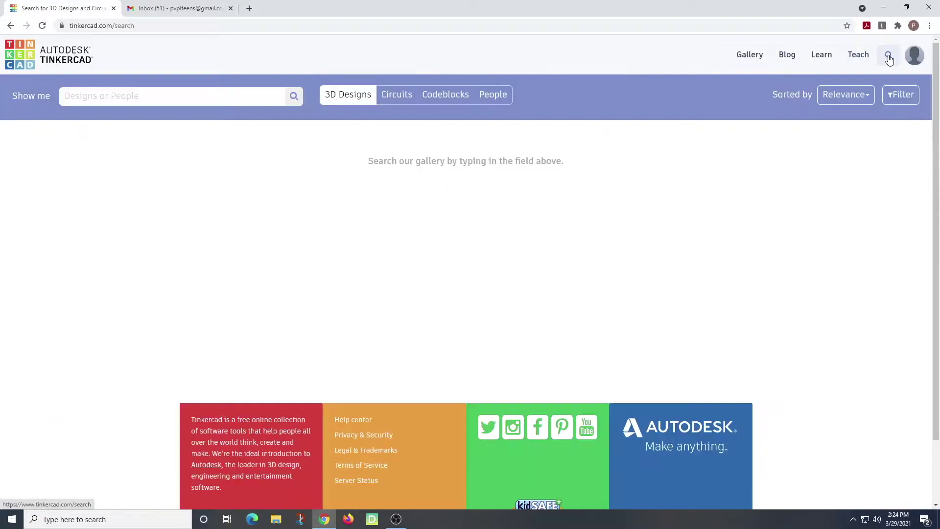
pyautogui.click(92, 95)
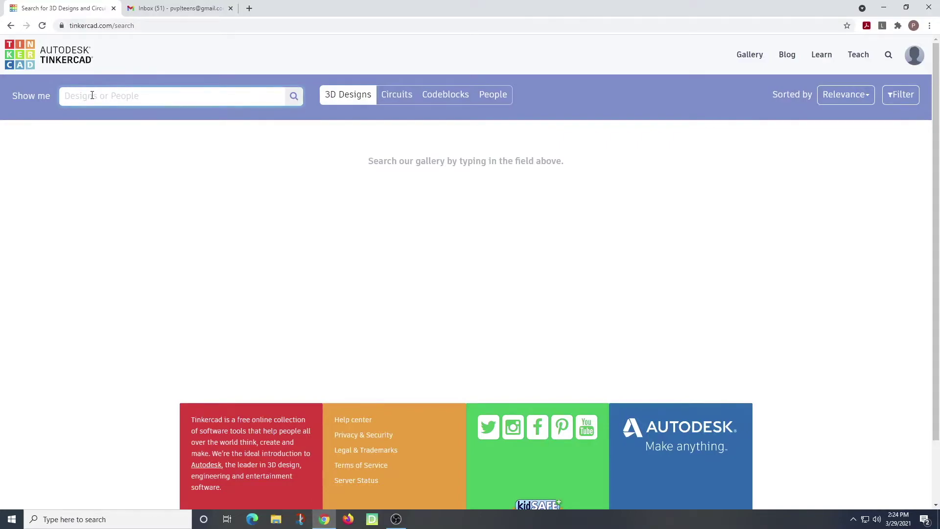
pyautogui.write('baby yoda')
pyautogui.press('Return')
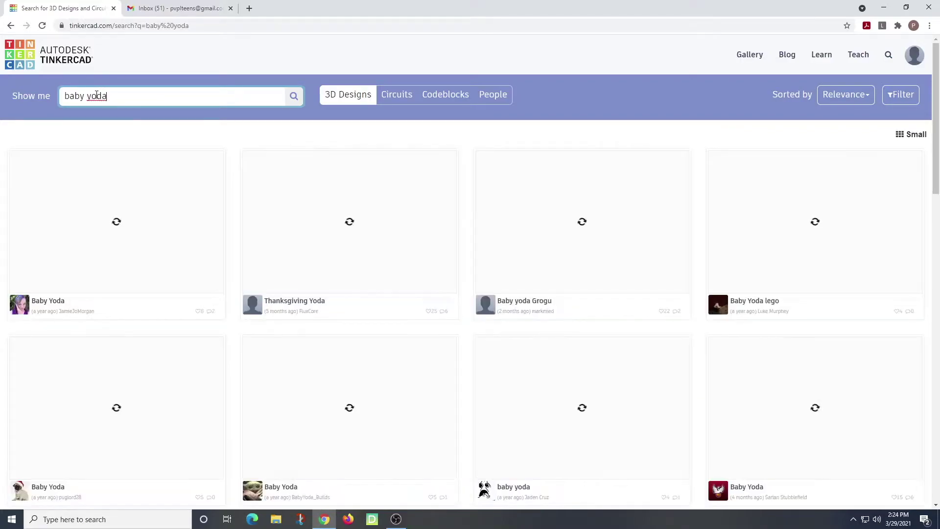
# Step: Scroll the results and load more to locate the green Baby Yoda coin
pyautogui.scroll(-4, 462, 250)
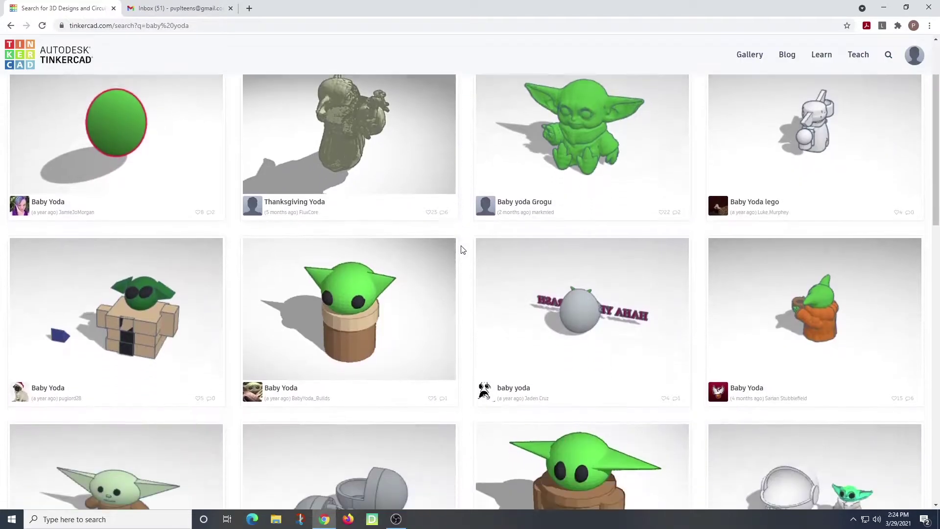
pyautogui.scroll(-2, 463, 250)
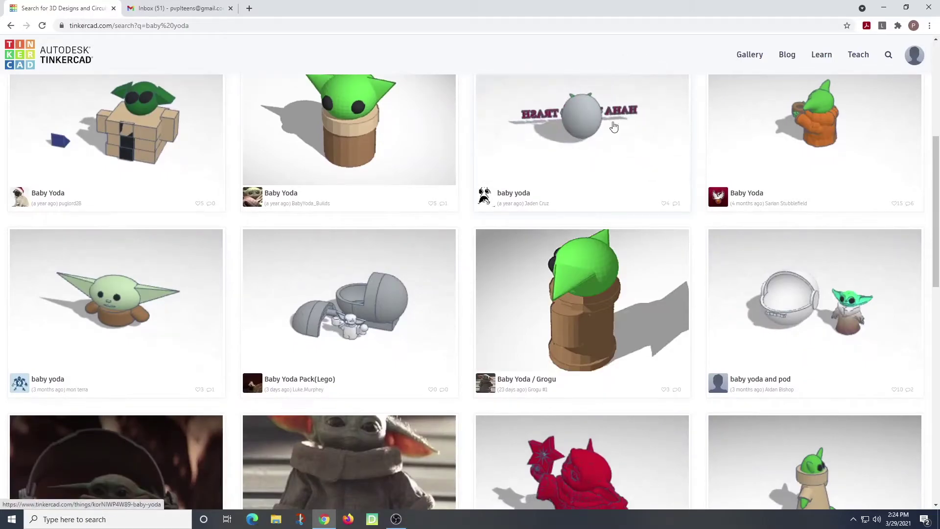
pyautogui.scroll(-5, 225, 292)
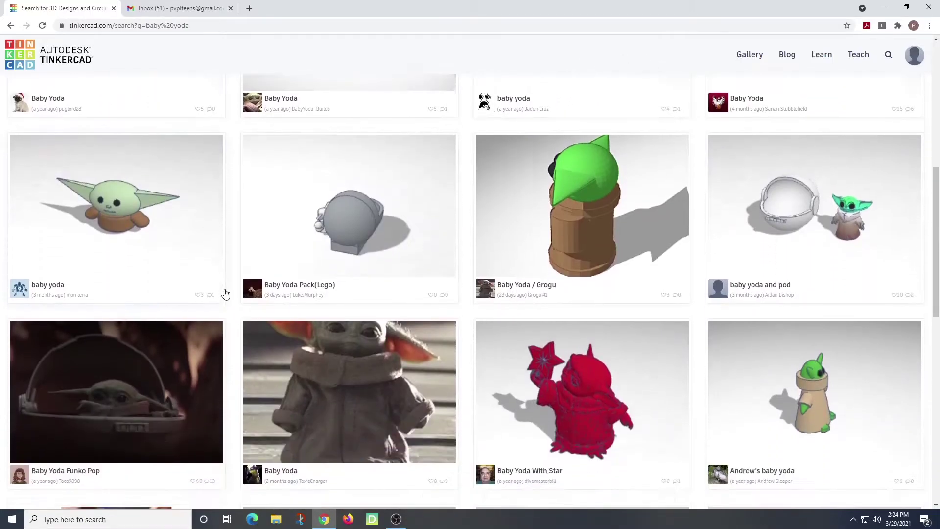
pyautogui.scroll(-4, 225, 292)
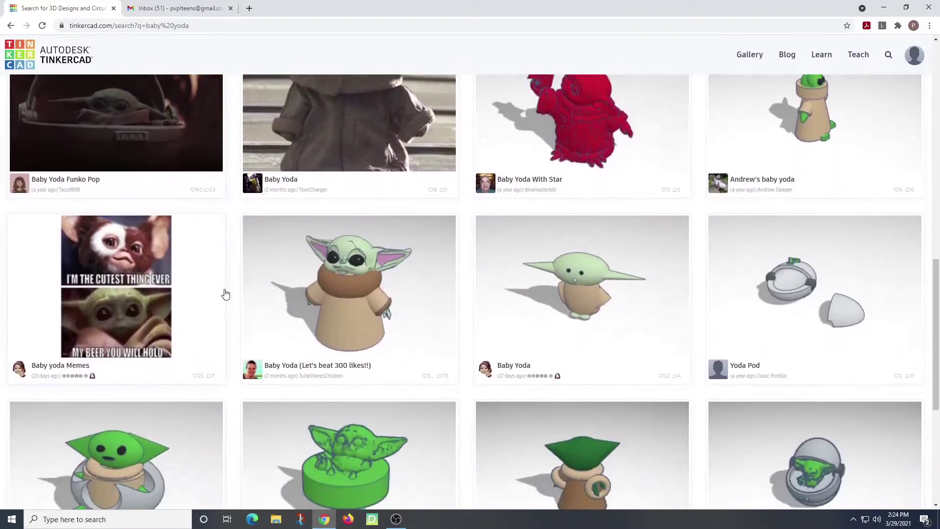
pyautogui.scroll(-3, 225, 292)
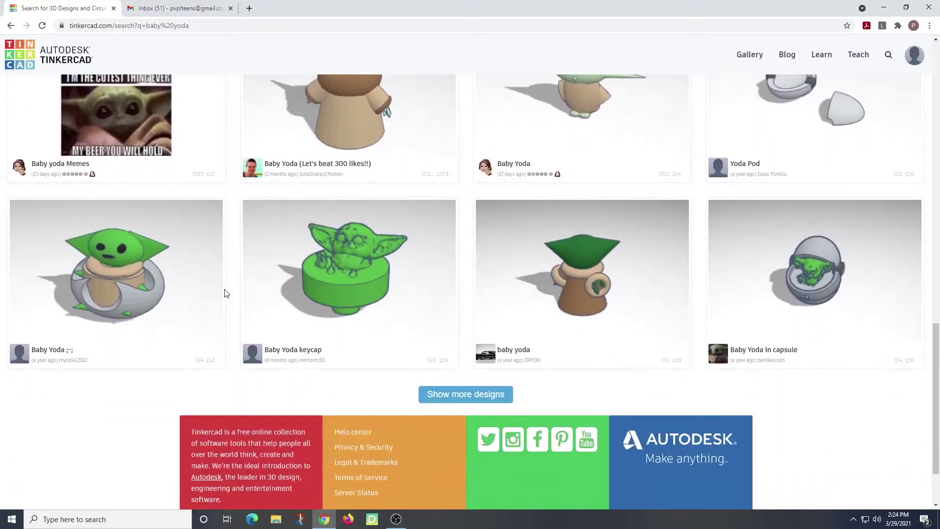
pyautogui.scroll(-2, 225, 293)
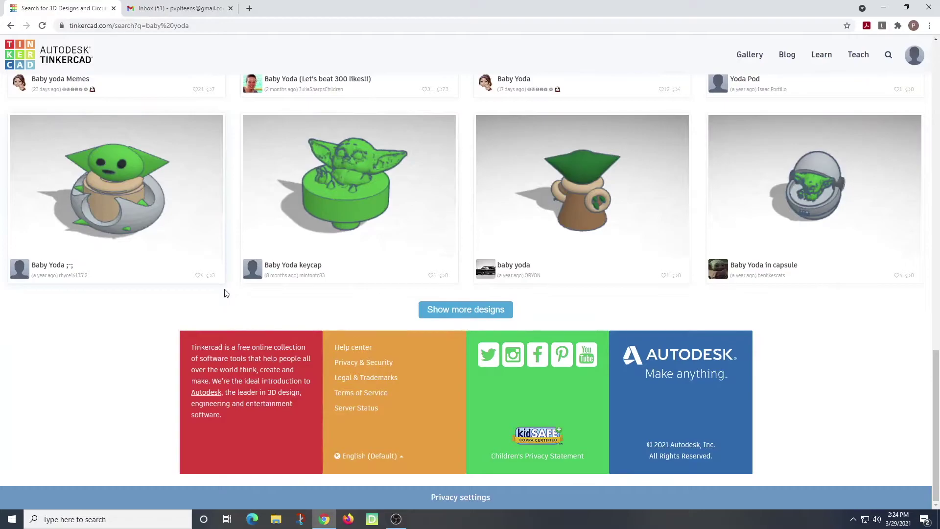
pyautogui.click(487, 308)
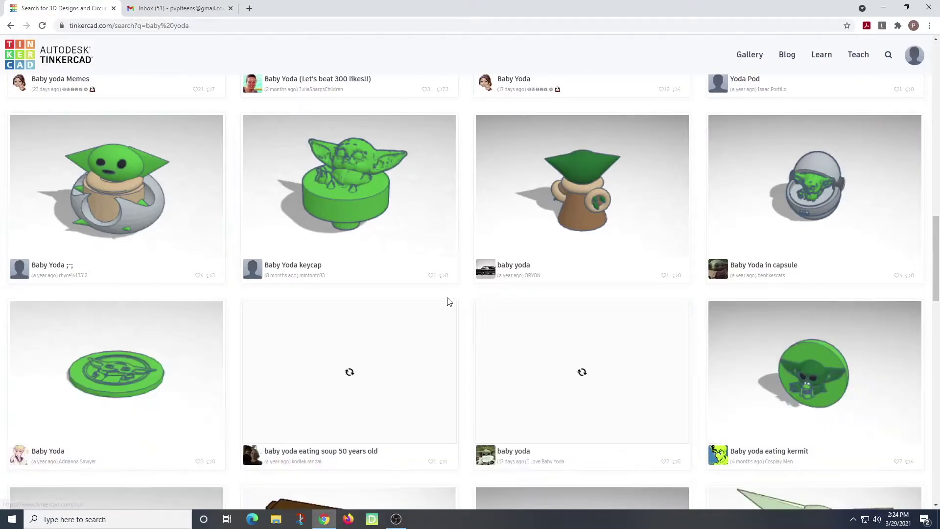
pyautogui.scroll(-2, 447, 301)
pyautogui.scroll(-3, 447, 299)
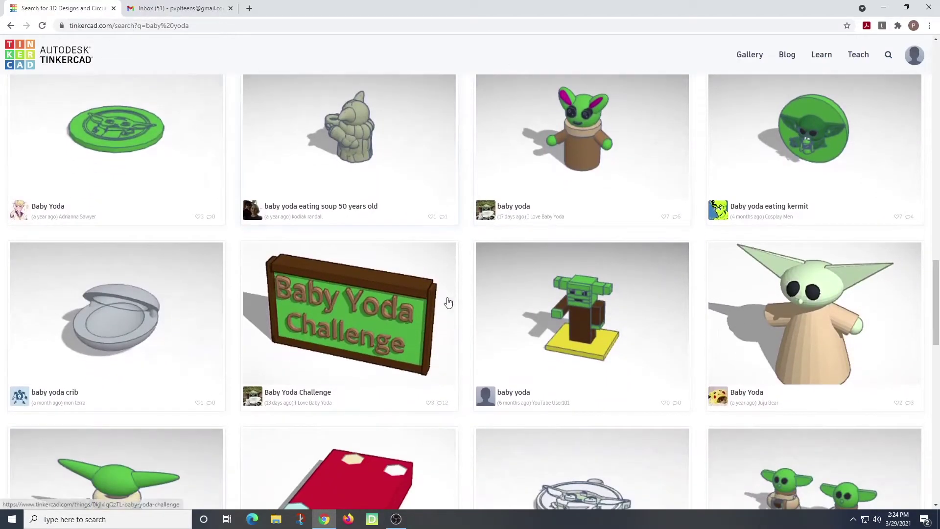
pyautogui.scroll(2, 447, 302)
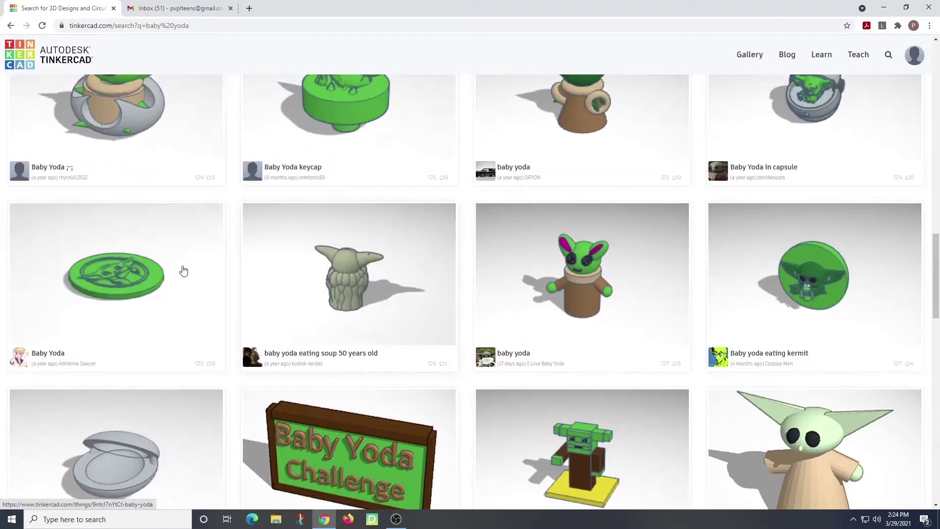
# Step: Open the green Baby Yoda coin and Copy and Tinker it into the editor
pyautogui.click(119, 285)
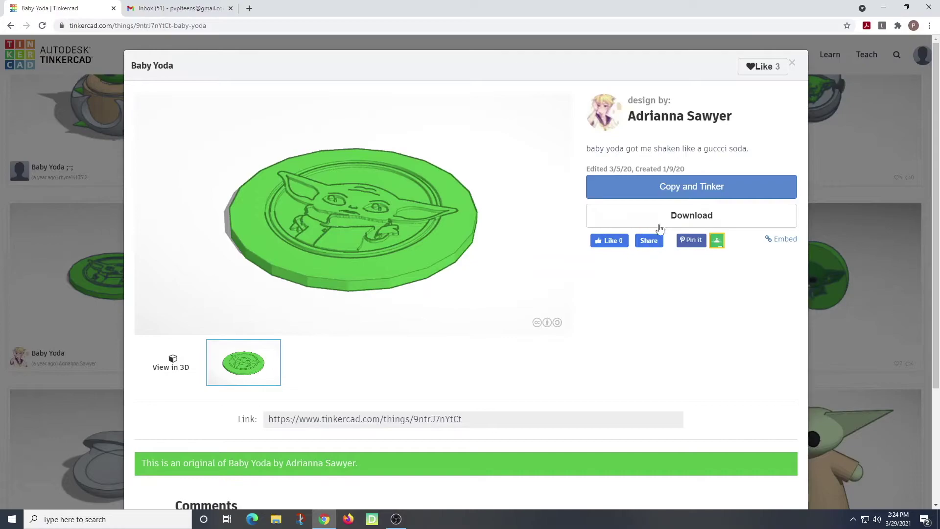
pyautogui.click(666, 191)
pyautogui.click(666, 191)
pyautogui.click(666, 191)
pyautogui.click(666, 191)
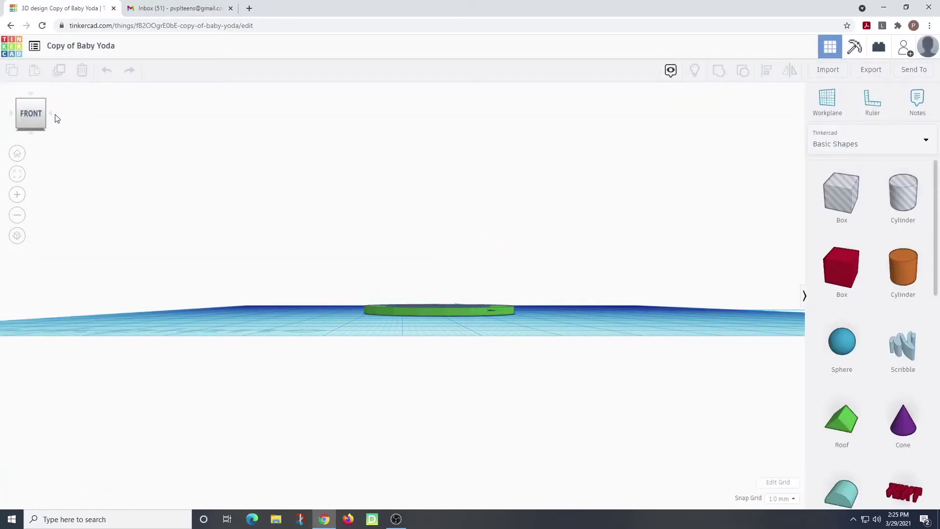
# Step: From the TOP view, drag the coin's corner handle to enlarge it to 59 by 56 mm
pyautogui.click(32, 96)
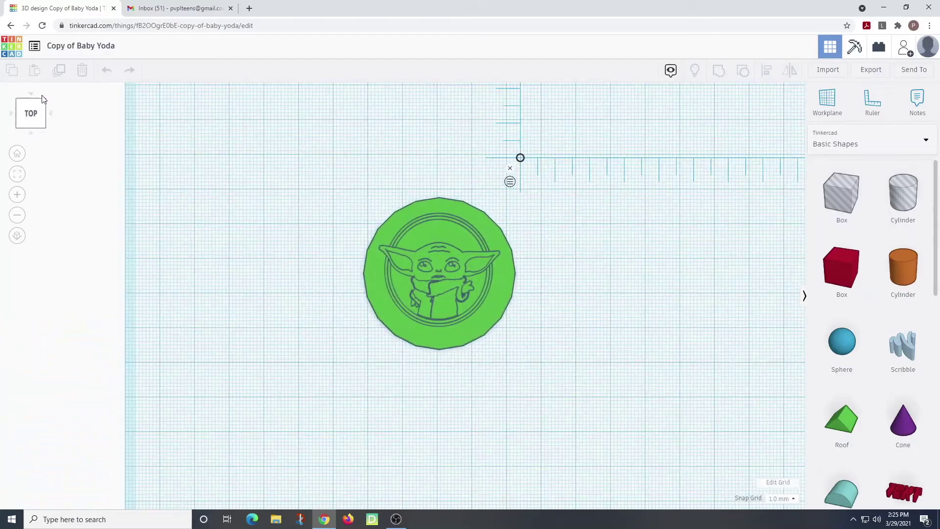
pyautogui.click(424, 276)
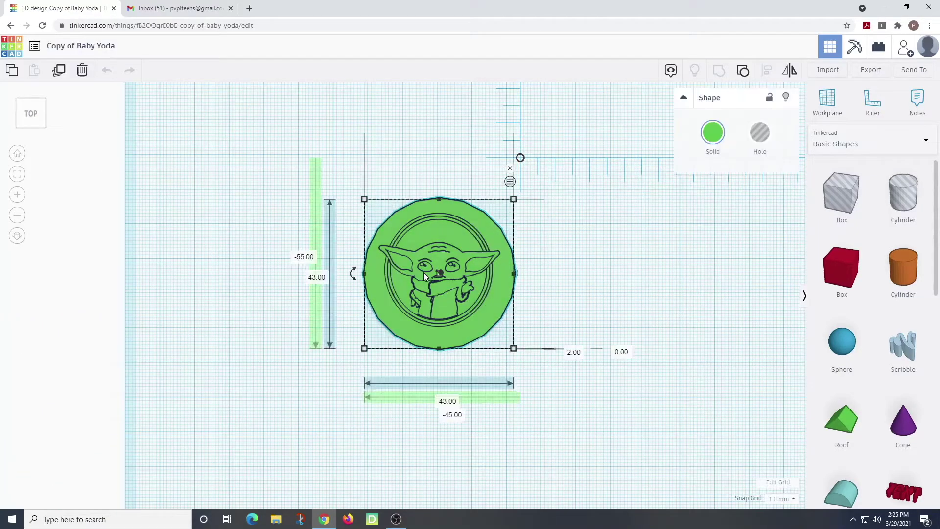
pyautogui.moveTo(424, 272); pyautogui.dragTo(374, 225)
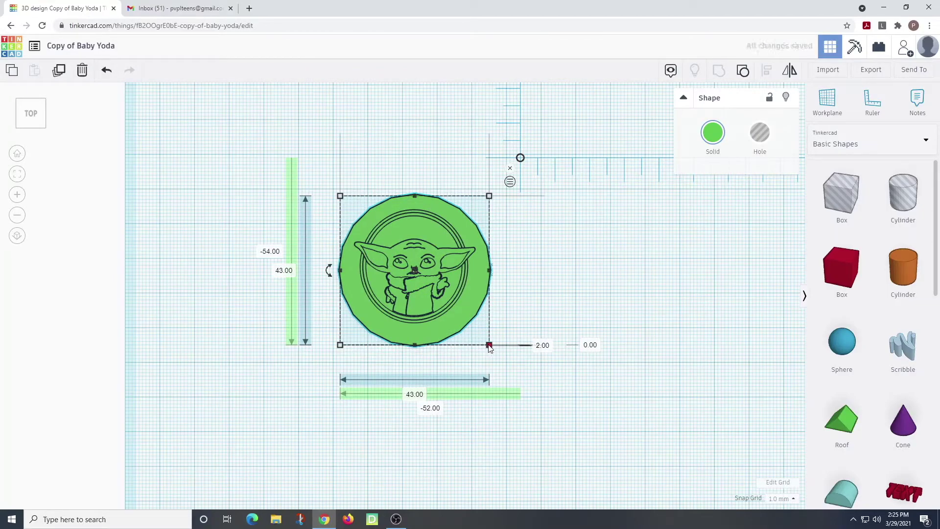
pyautogui.moveTo(490, 348); pyautogui.dragTo(545, 393)
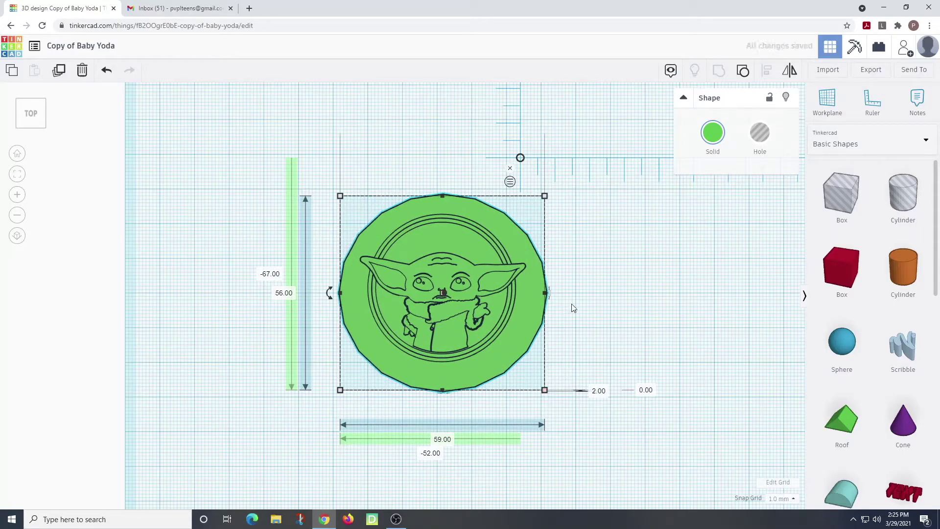
pyautogui.click(622, 268)
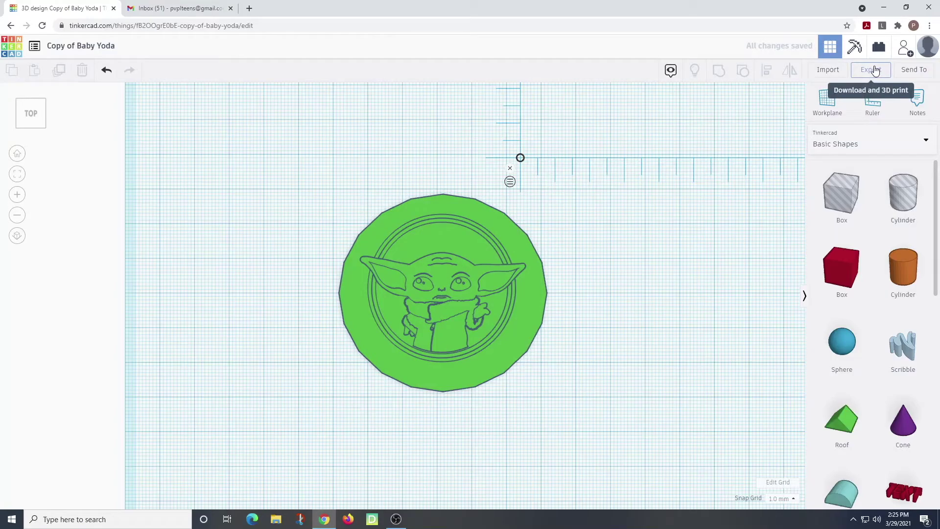
# Step: Export the whole design as a .OBJ file for 3D print as a zip
pyautogui.click(871, 69)
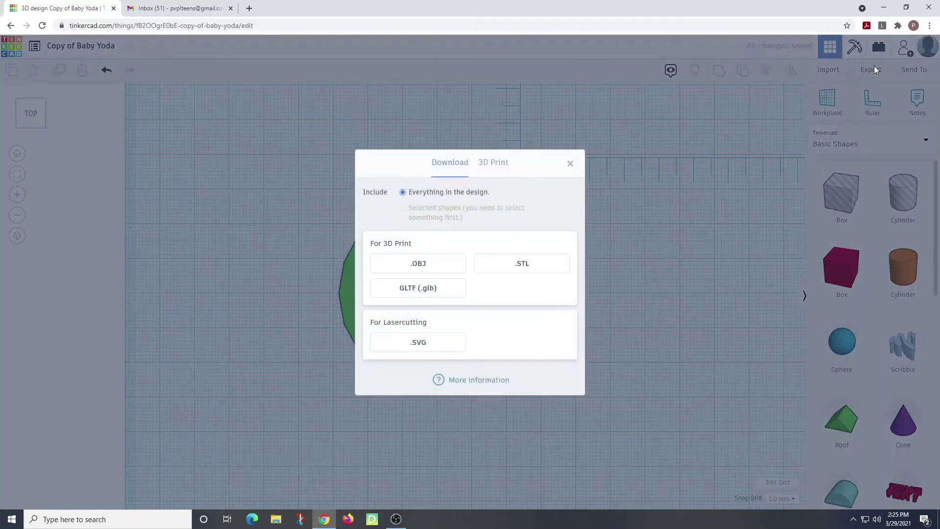
pyautogui.click(422, 264)
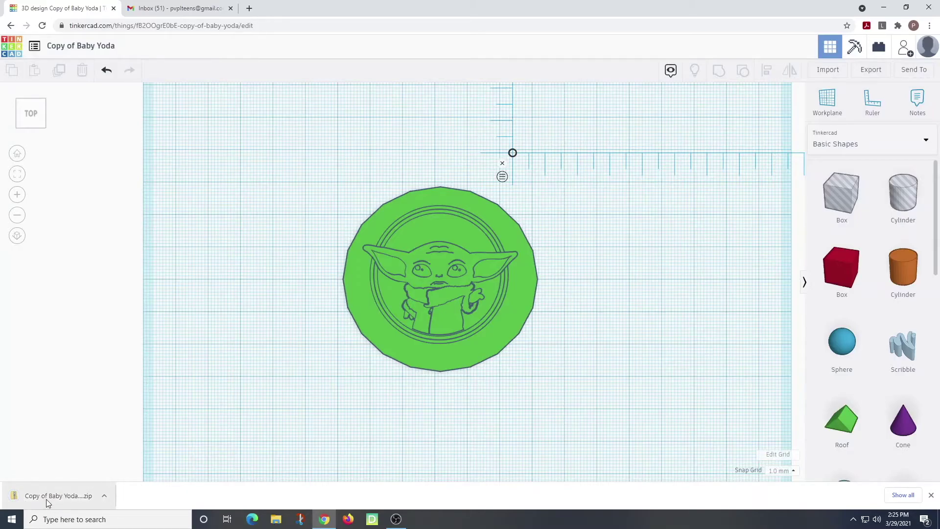
pyautogui.click(167, 8)
# Step: Compose a full-size email to the recipient, subject 'baby yoda 3d print', asking for printing
pyautogui.click(40, 95)
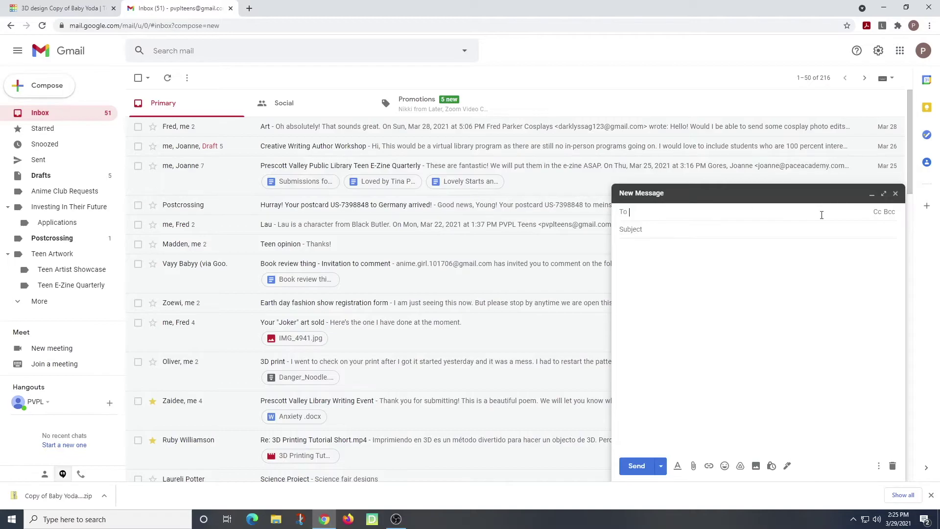
pyautogui.click(884, 192)
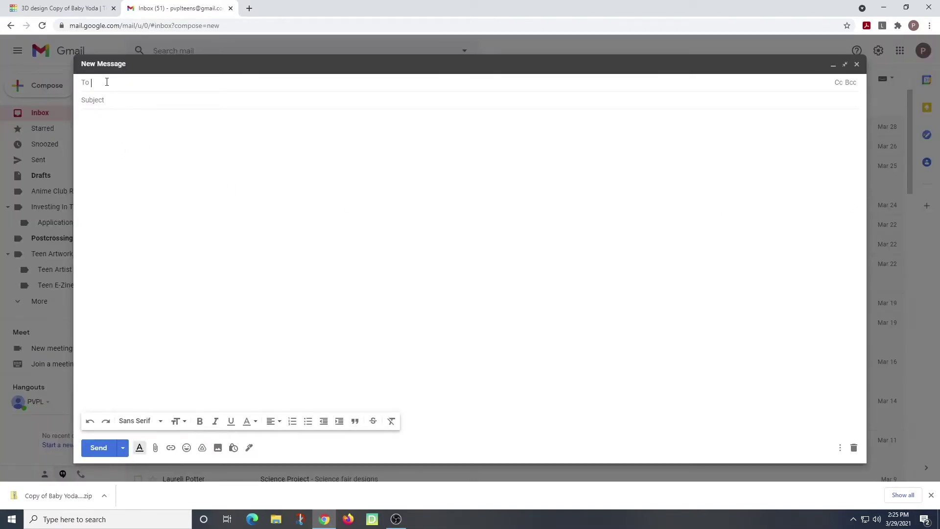
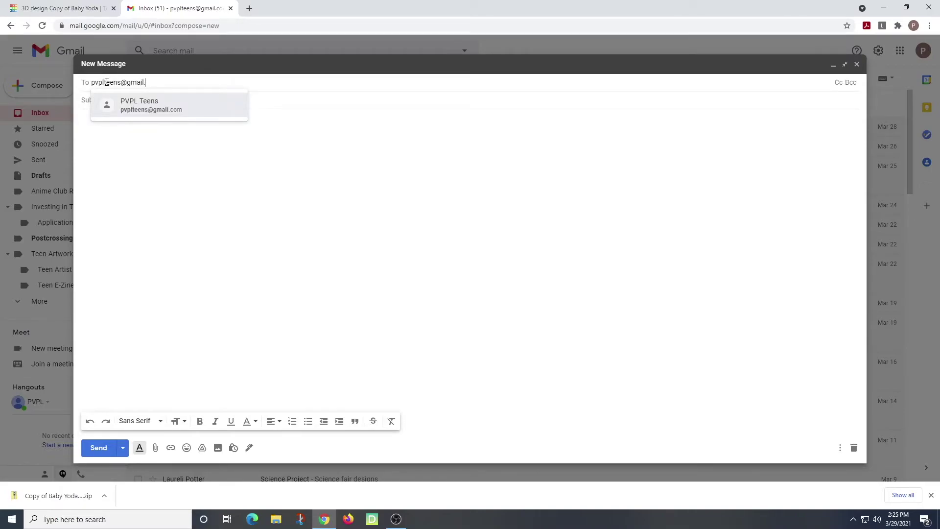
pyautogui.press('Return')
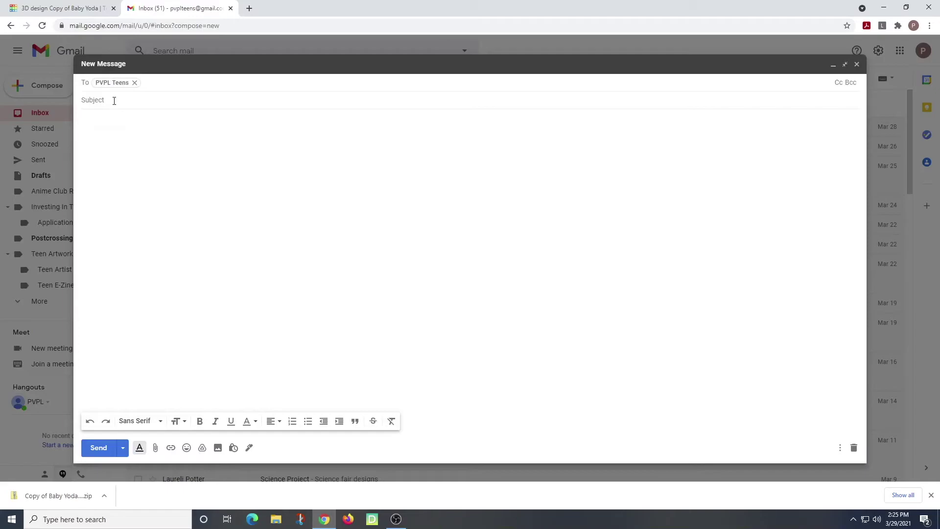
pyautogui.click(114, 101)
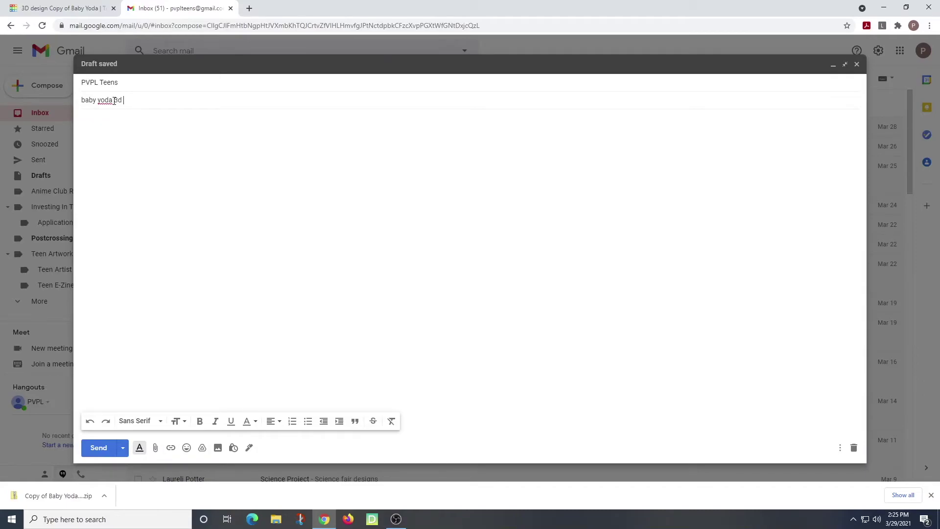
pyautogui.write('print')
pyautogui.click(116, 128)
pyautogui.write('-Coleen')
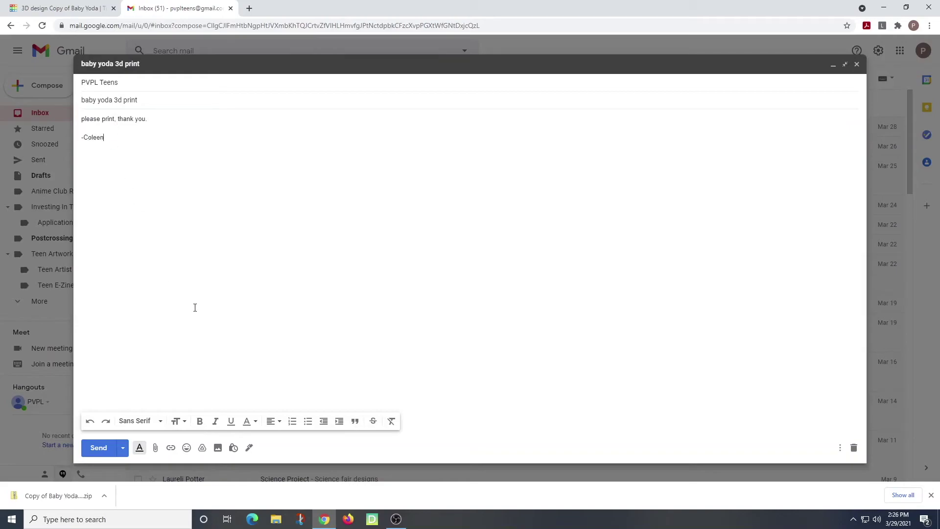
# Step: Attach Copy of Baby Yoda (2).zip from Downloads and send the email
pyautogui.click(156, 448)
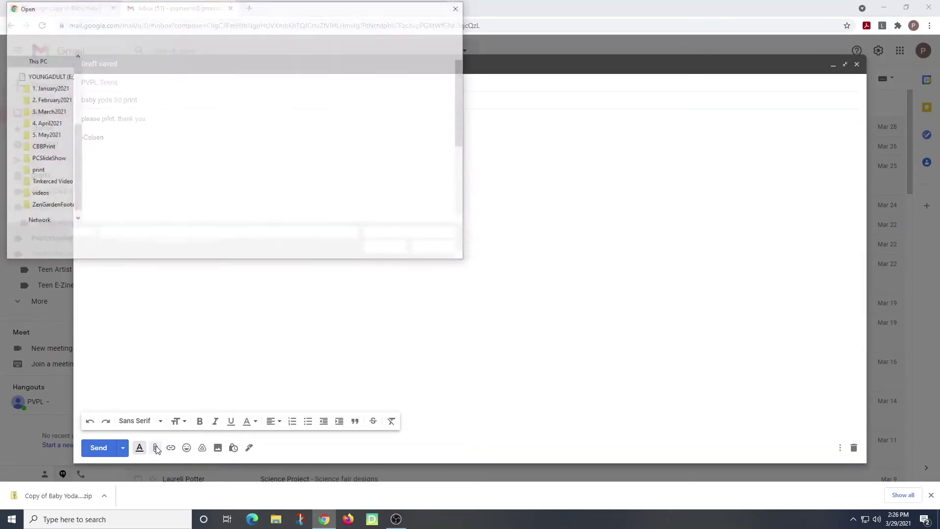
pyautogui.click(55, 91)
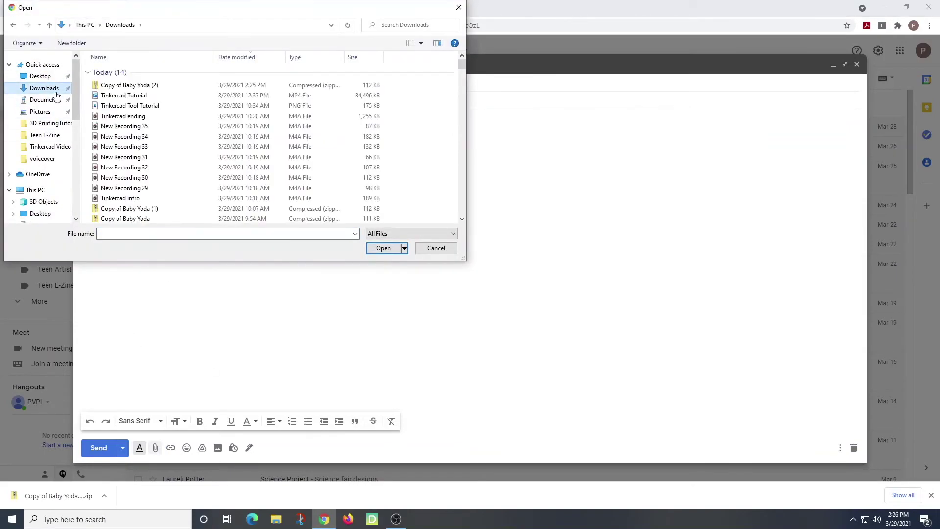
pyautogui.doubleClick(133, 85)
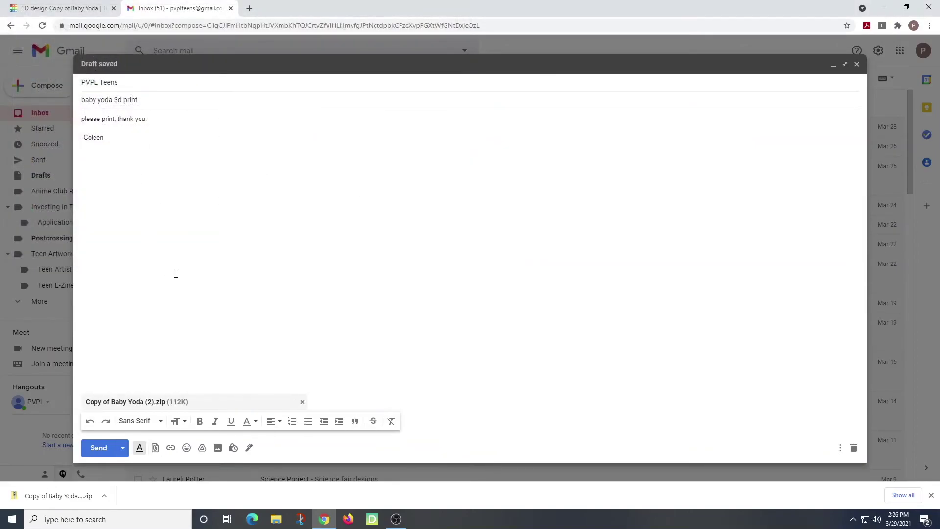
pyautogui.click(99, 448)
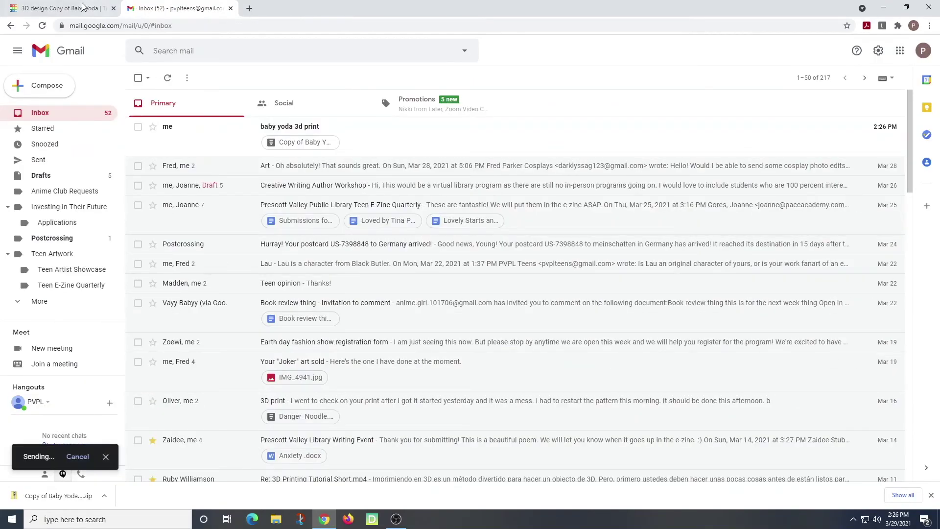
# Step: Return from the coin editor to the Tinkercad dashboard and view the completed 'Learning the Moves' lesson
pyautogui.click(59, 8)
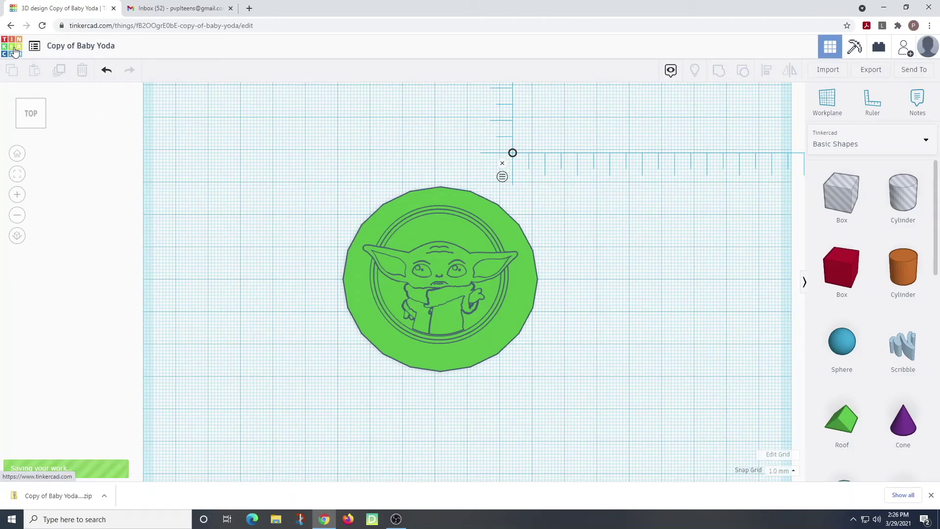
pyautogui.click(15, 50)
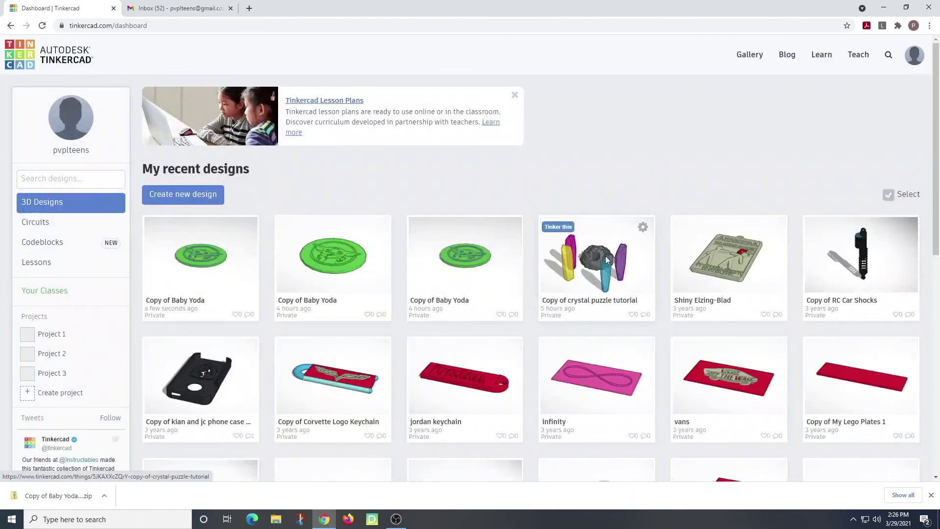
pyautogui.moveTo(161, 227)
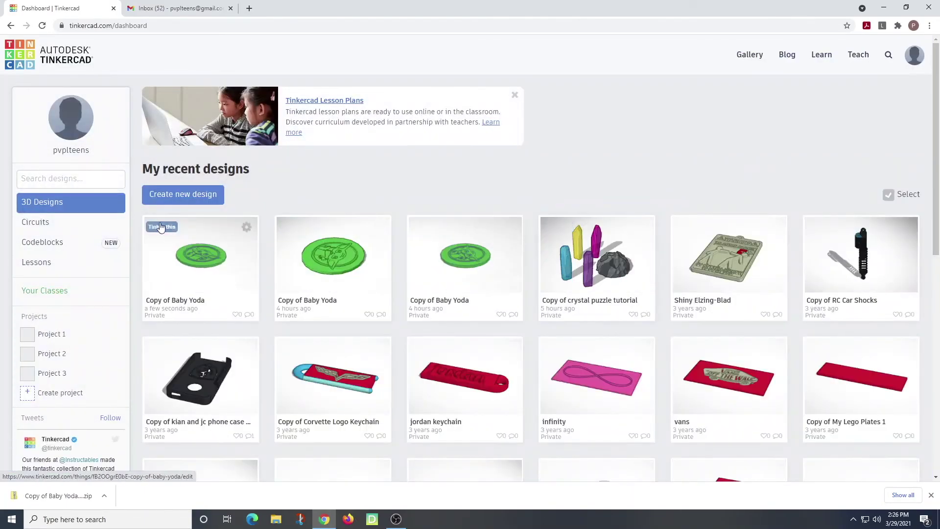
pyautogui.click(58, 263)
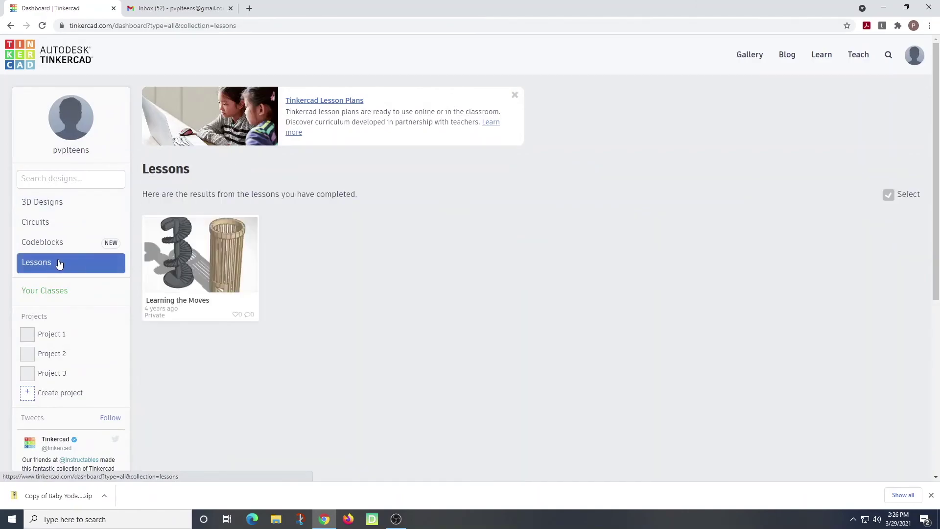
pyautogui.scroll(-4, 49, 323)
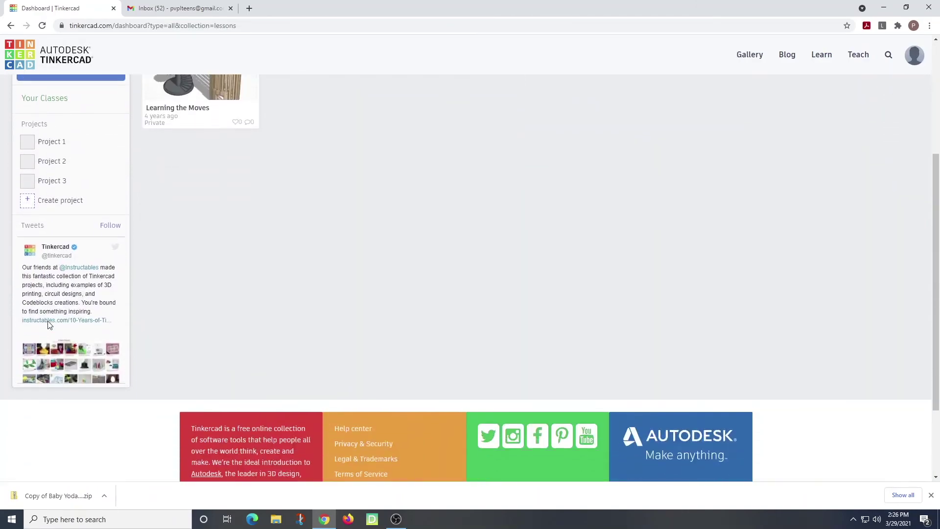